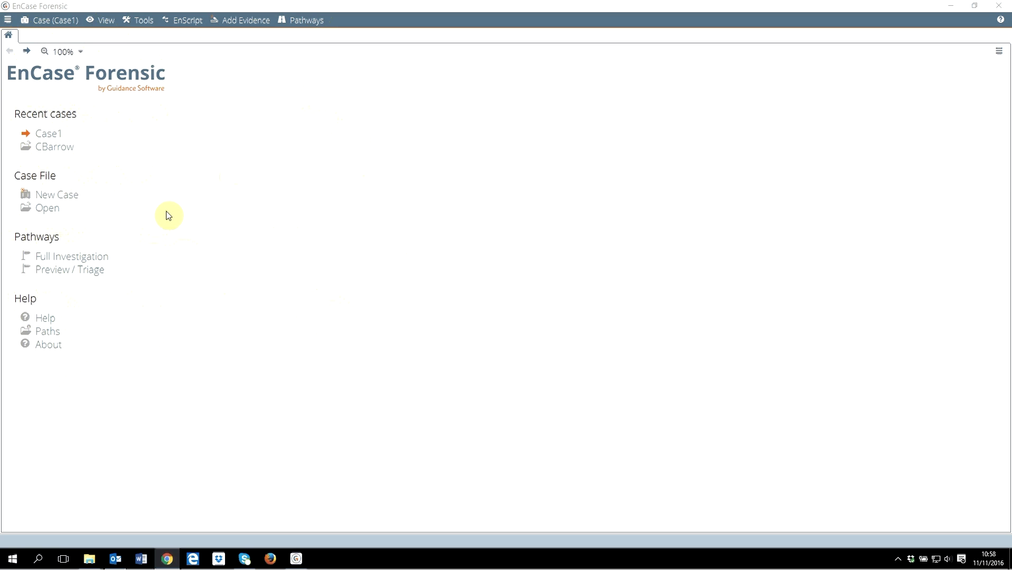
Begin setting up a new case named TestCase with the #4 Forensic (UK) template
{"action": "left_click", "coordinate": [70, 202]}
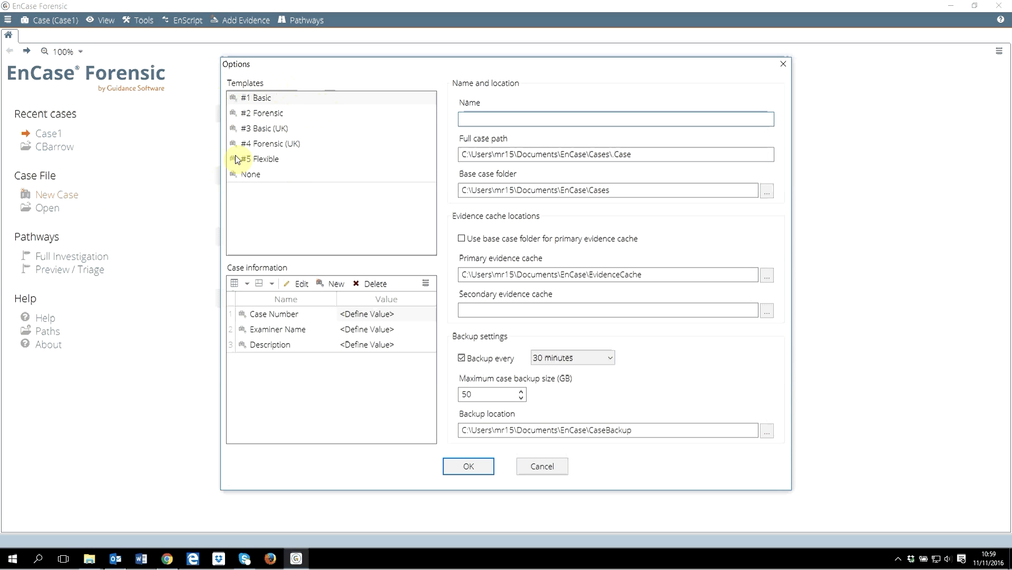
{"action": "left_click", "coordinate": [275, 148]}
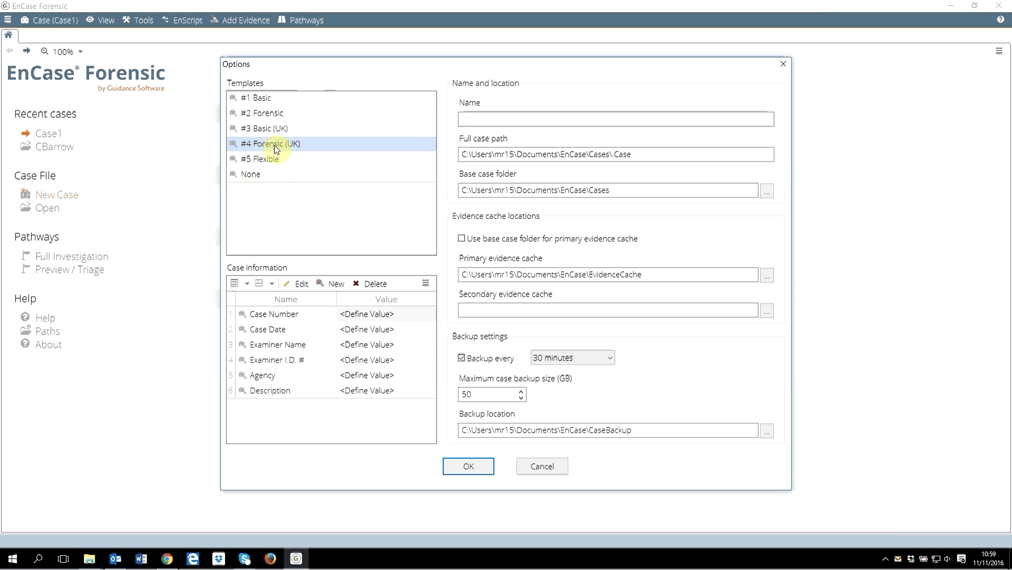
{"action": "left_click", "coordinate": [264, 100]}
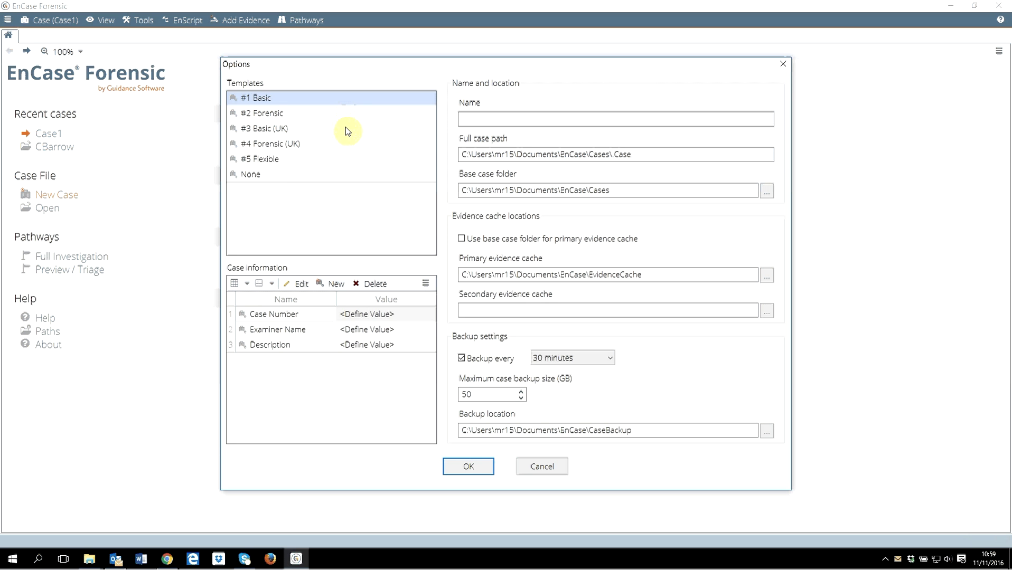
{"action": "left_click", "coordinate": [274, 146]}
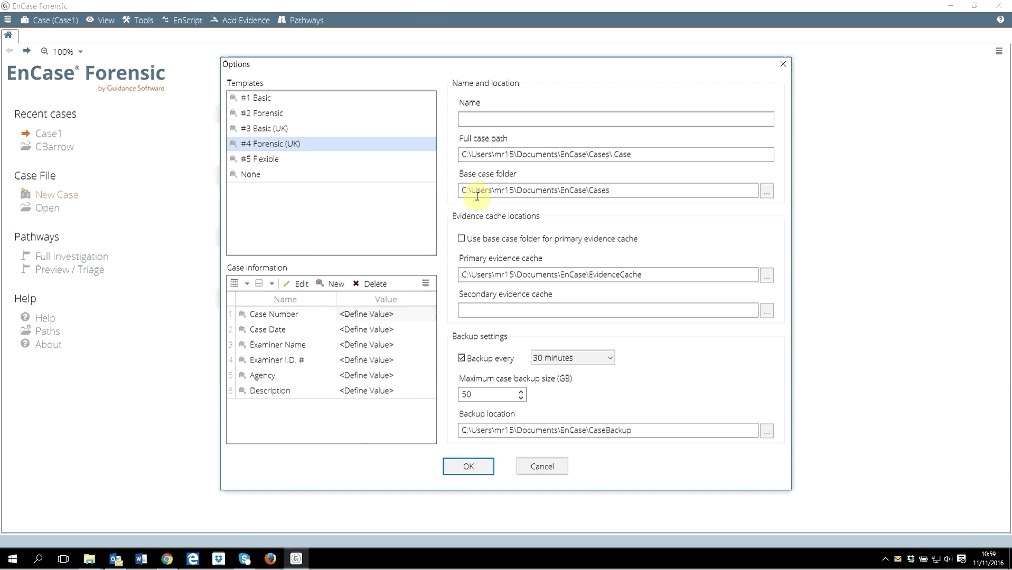
{"action": "left_click", "coordinate": [473, 114]}
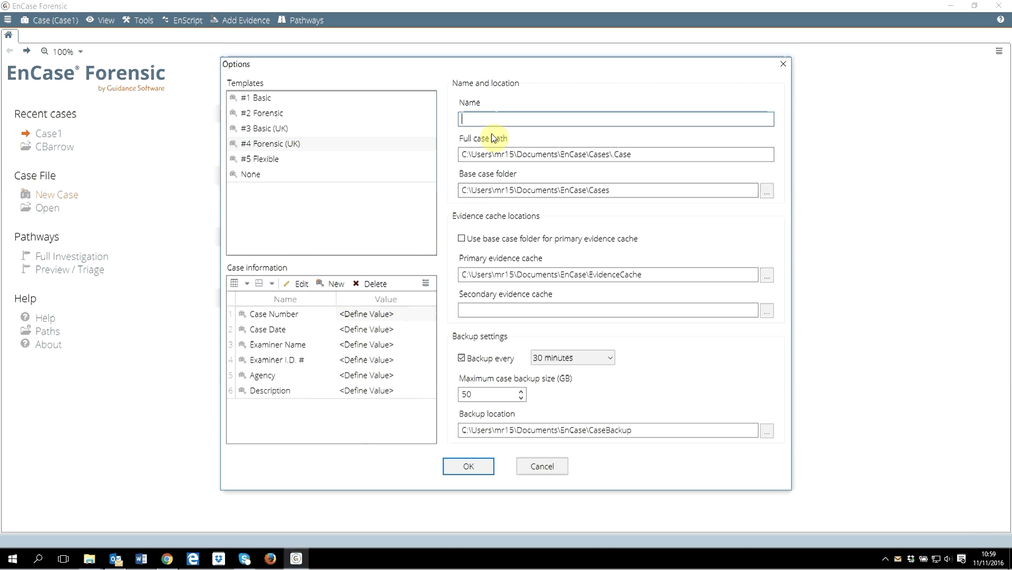
{"action": "type", "text": "TestCase"}
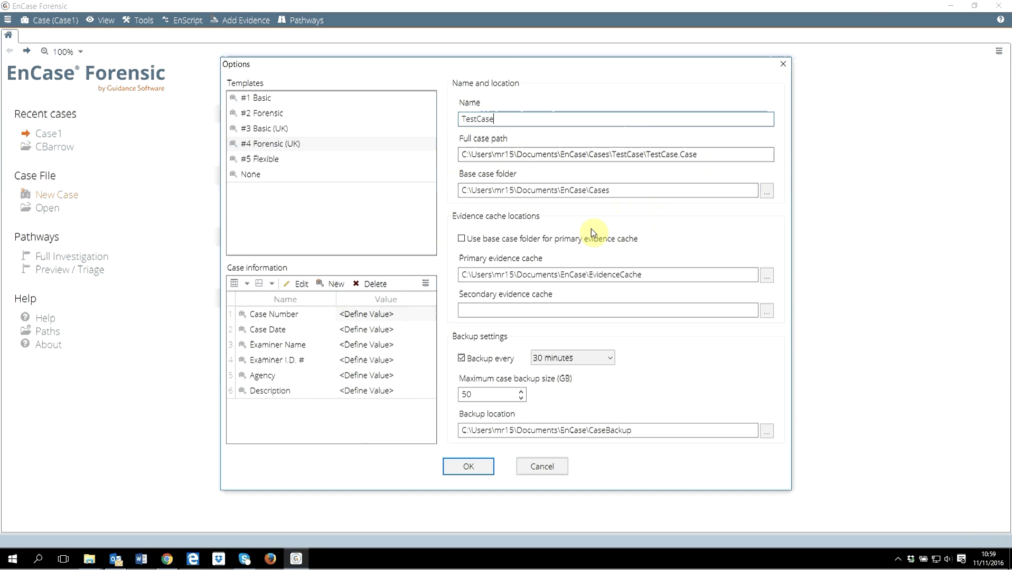
Use the base case folder for the primary evidence cache and disable scheduled backups, abandoning the new case without creating it
{"action": "left_click", "coordinate": [461, 240]}
{"action": "left_click", "coordinate": [461, 239]}
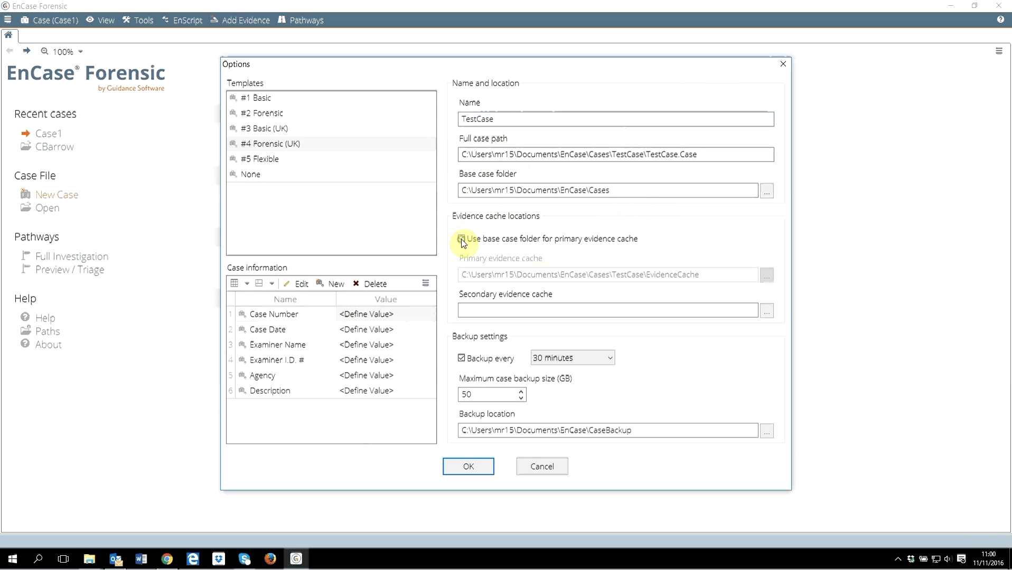
{"action": "left_click", "coordinate": [461, 359]}
{"action": "left_click", "coordinate": [461, 359]}
{"action": "left_click", "coordinate": [503, 367]}
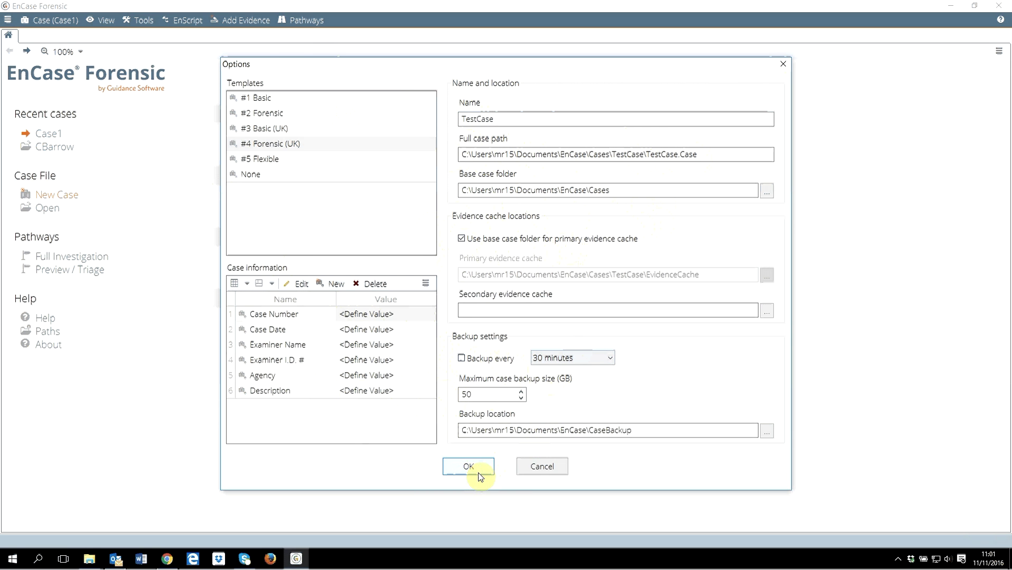
{"action": "left_click", "coordinate": [535, 470]}
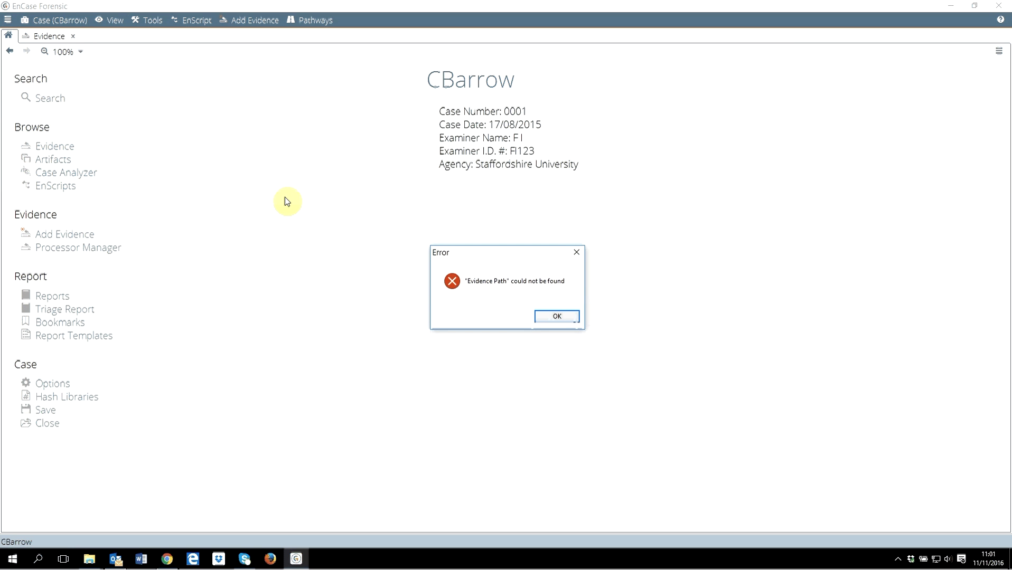
Dismiss the evidence path error and remove the untitled evidence item from the CBarrow case
{"action": "left_click", "coordinate": [548, 315]}
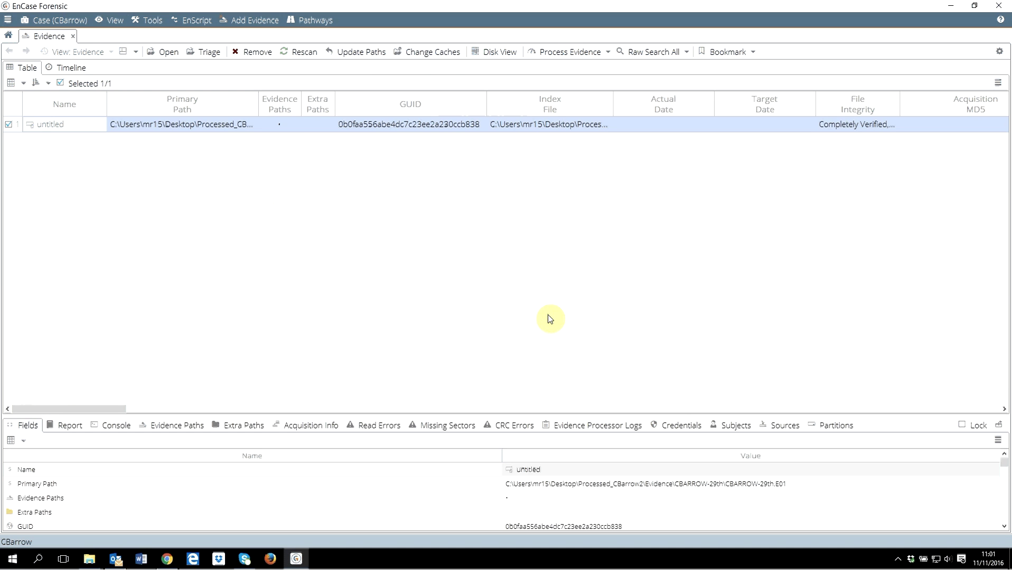
{"action": "left_click", "coordinate": [9, 125]}
{"action": "left_click", "coordinate": [248, 55]}
{"action": "left_click", "coordinate": [489, 316]}
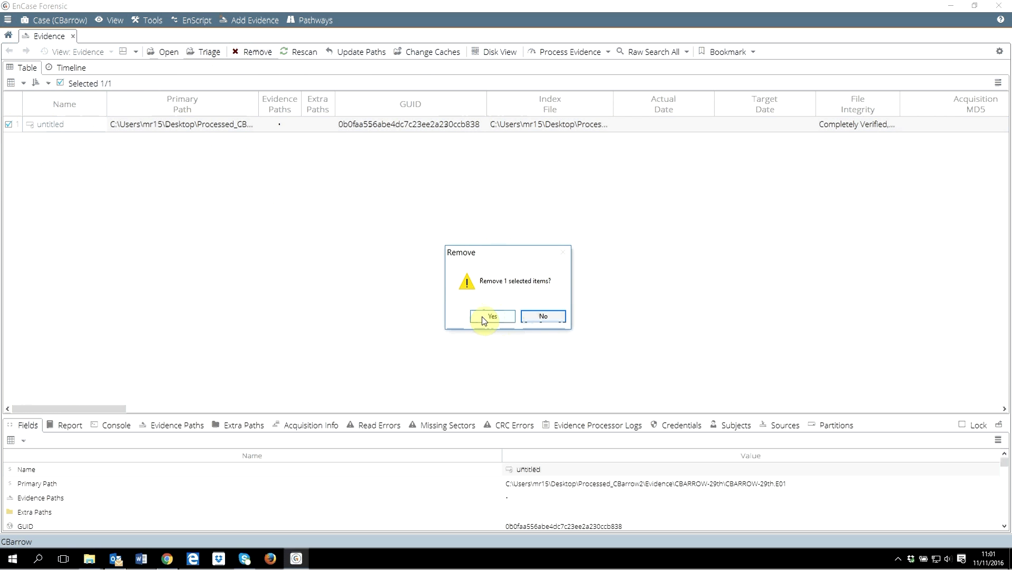
{"action": "left_click", "coordinate": [462, 318]}
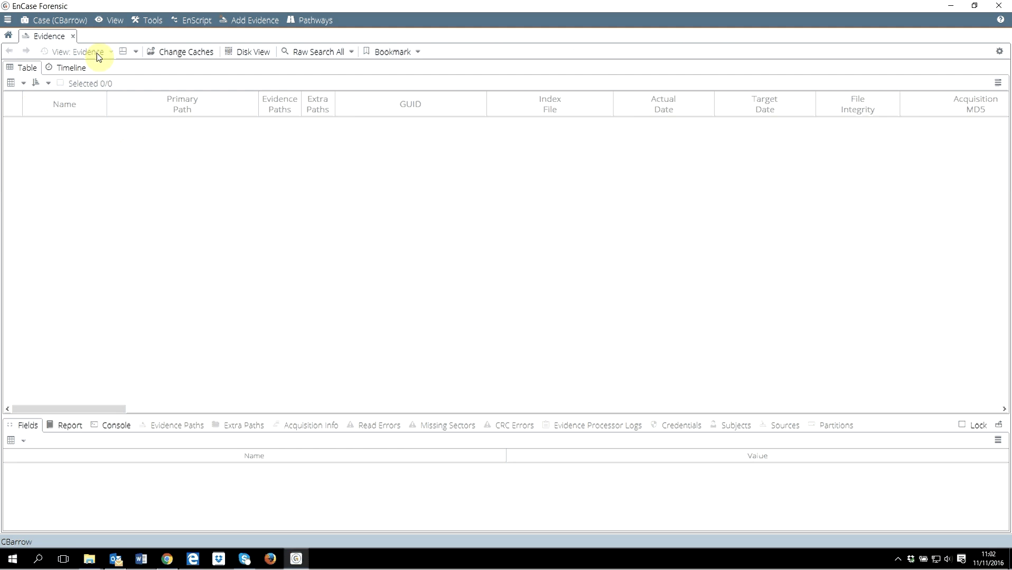
Return to the start page and open Case1 from the recent cases
{"action": "left_click", "coordinate": [8, 38]}
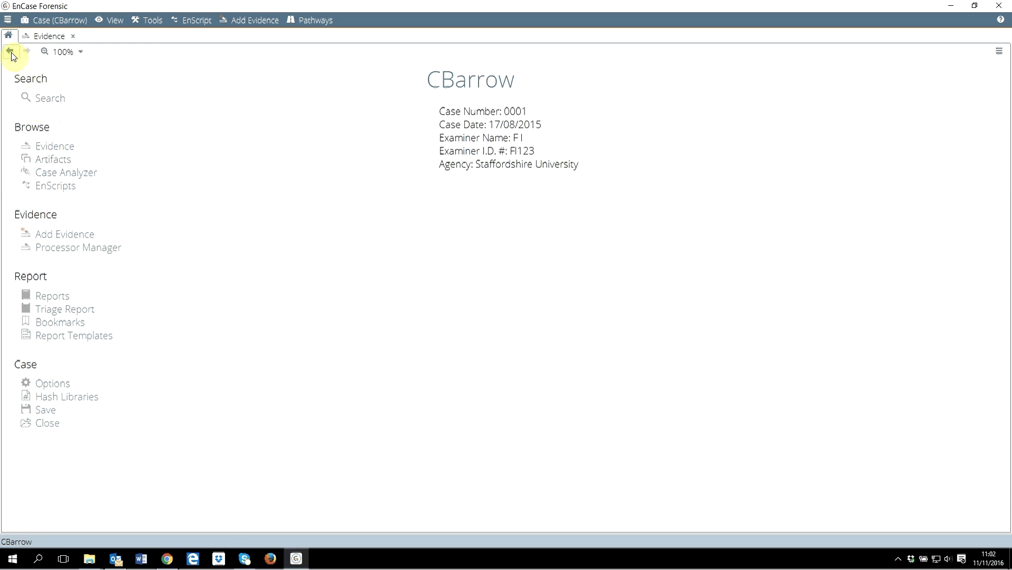
{"action": "left_click", "coordinate": [11, 51]}
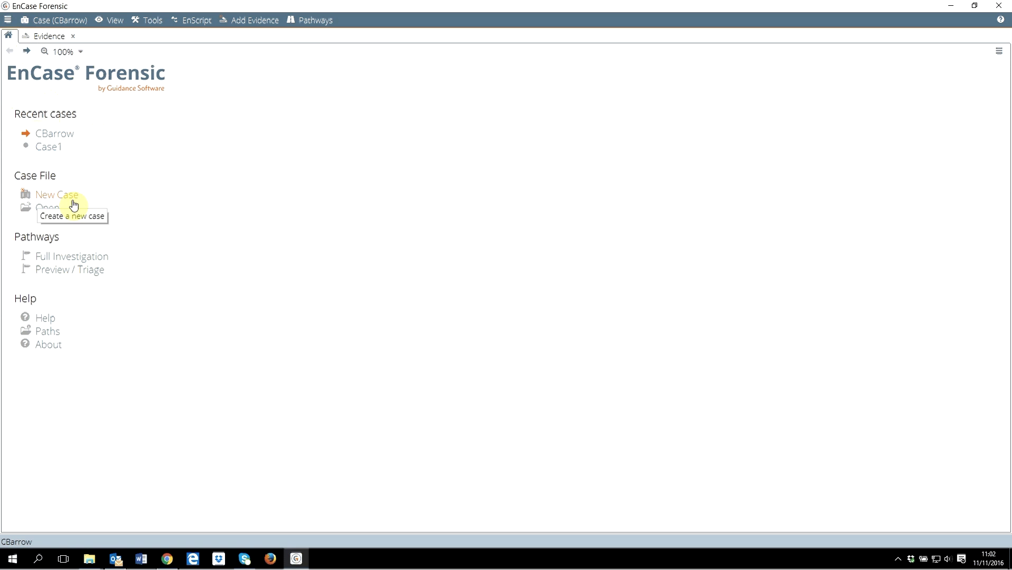
{"action": "left_click", "coordinate": [47, 151]}
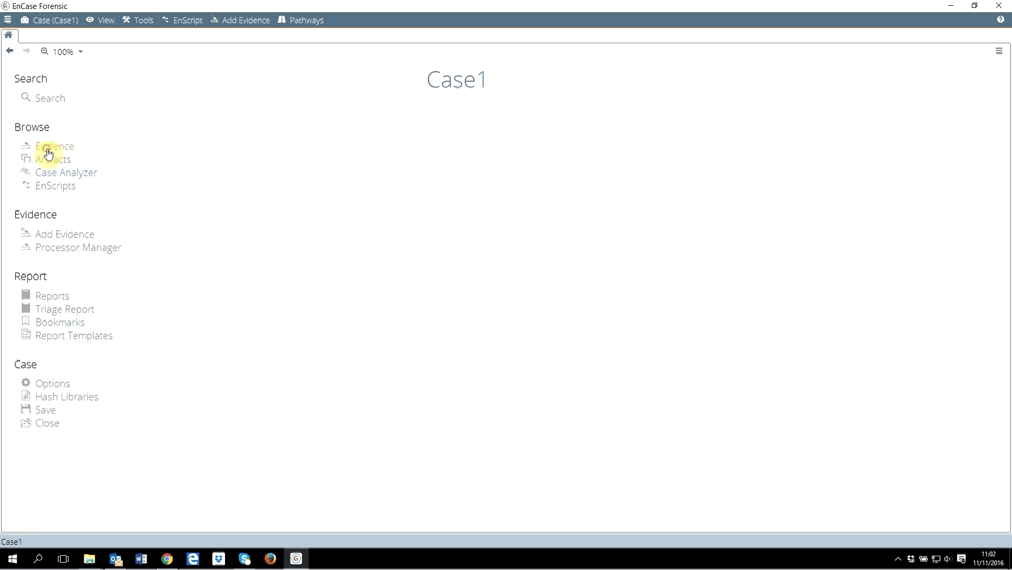
{"action": "left_click", "coordinate": [10, 51]}
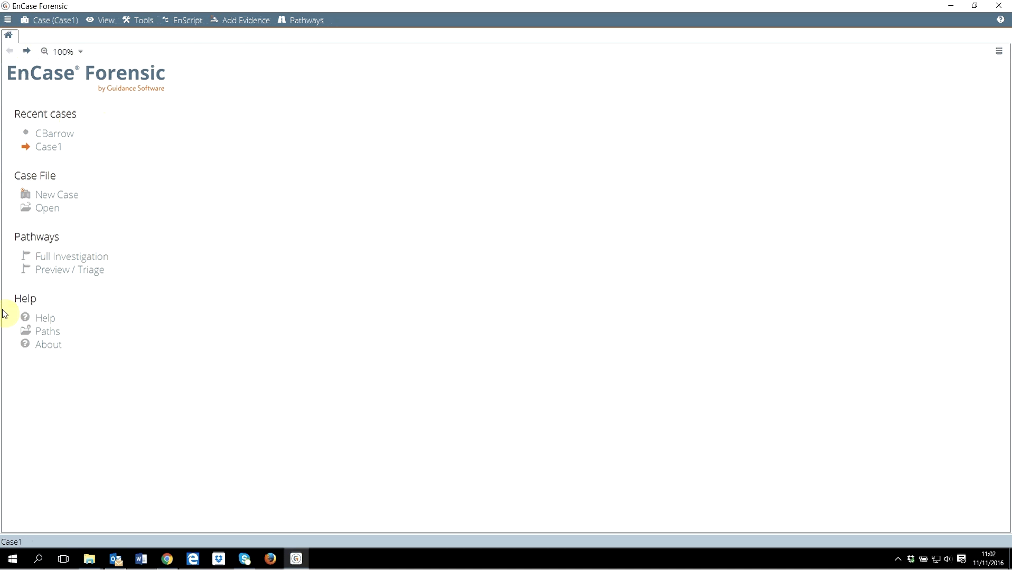
{"action": "left_click", "coordinate": [47, 152]}
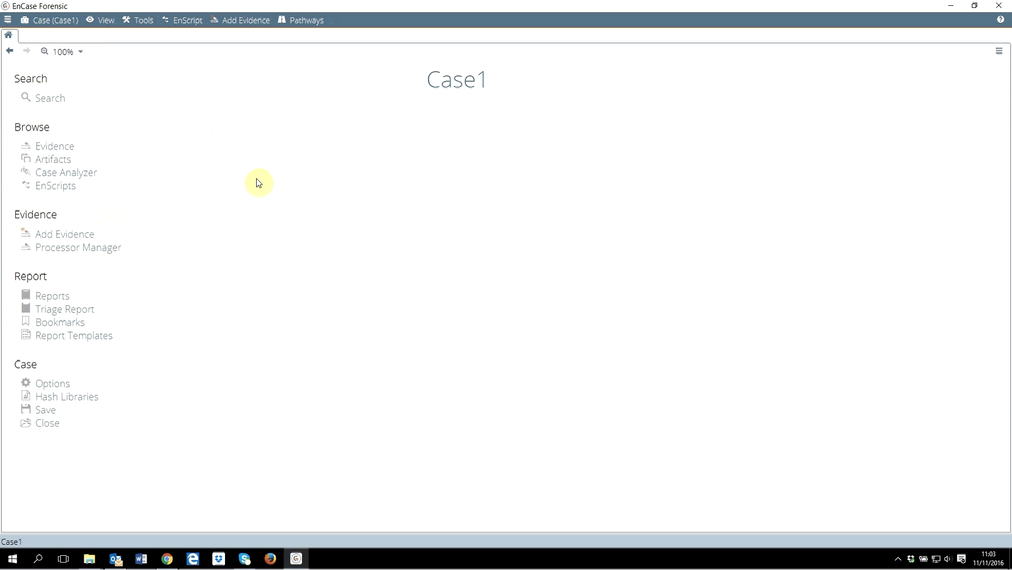
Add the evidence file CBARROW-29th.E01 from the Forensic Images folder to Case1
{"action": "left_click", "coordinate": [62, 238]}
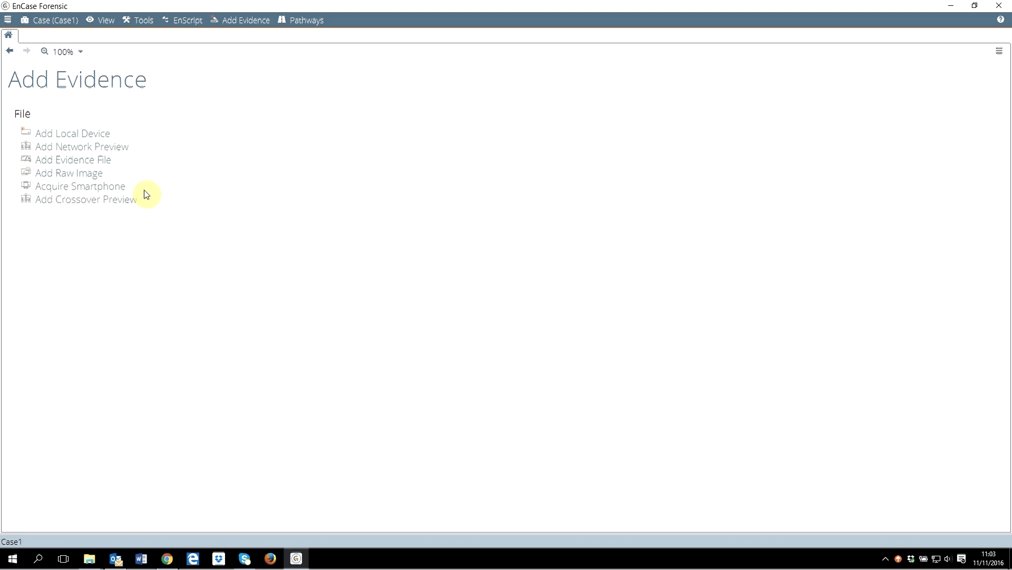
{"action": "left_click", "coordinate": [75, 165]}
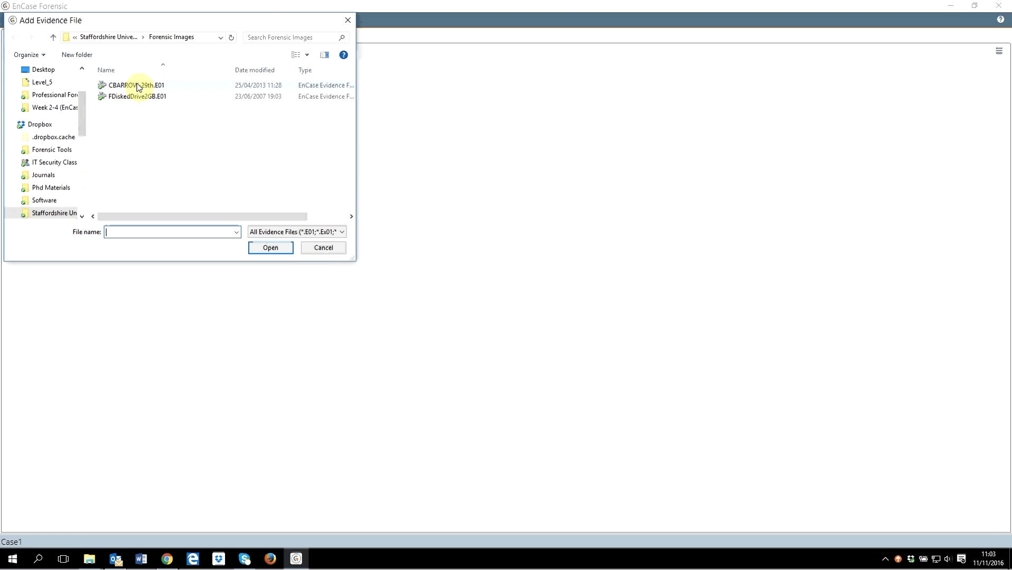
{"action": "double_click", "coordinate": [137, 86]}
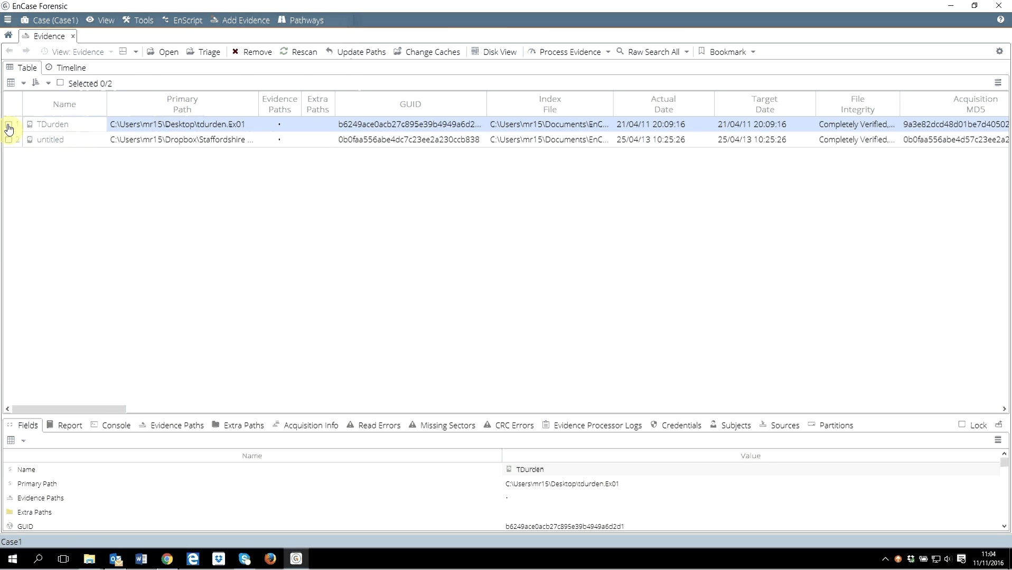
Remove the tdurden.Ex01 evidence item from Case1
{"action": "left_click", "coordinate": [9, 125]}
{"action": "left_click", "coordinate": [253, 55]}
{"action": "left_click", "coordinate": [491, 313]}
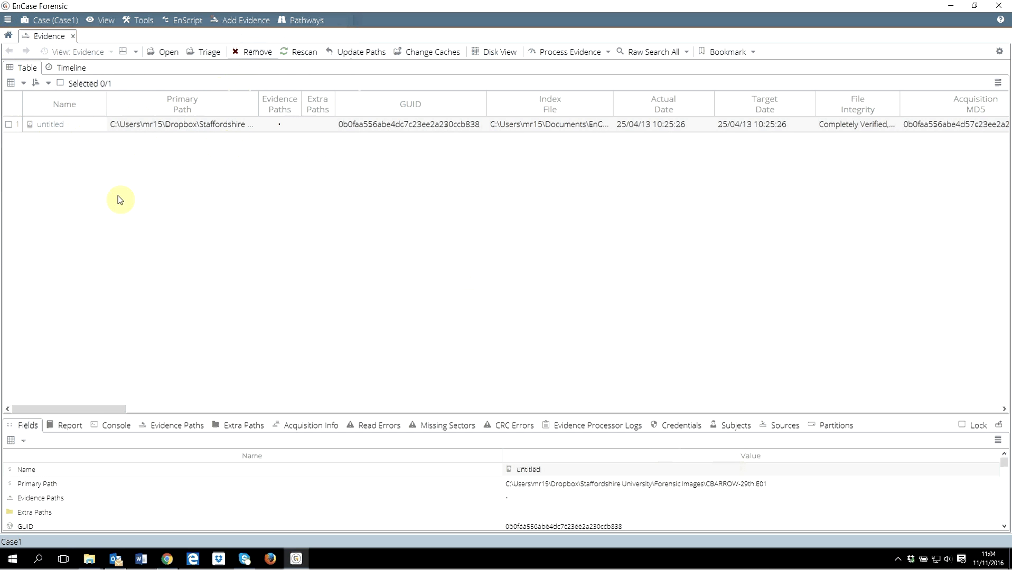
View the entries inside the untitled evidence item and return to the evidence list by way of the Case1 home page
{"action": "left_click", "coordinate": [51, 129]}
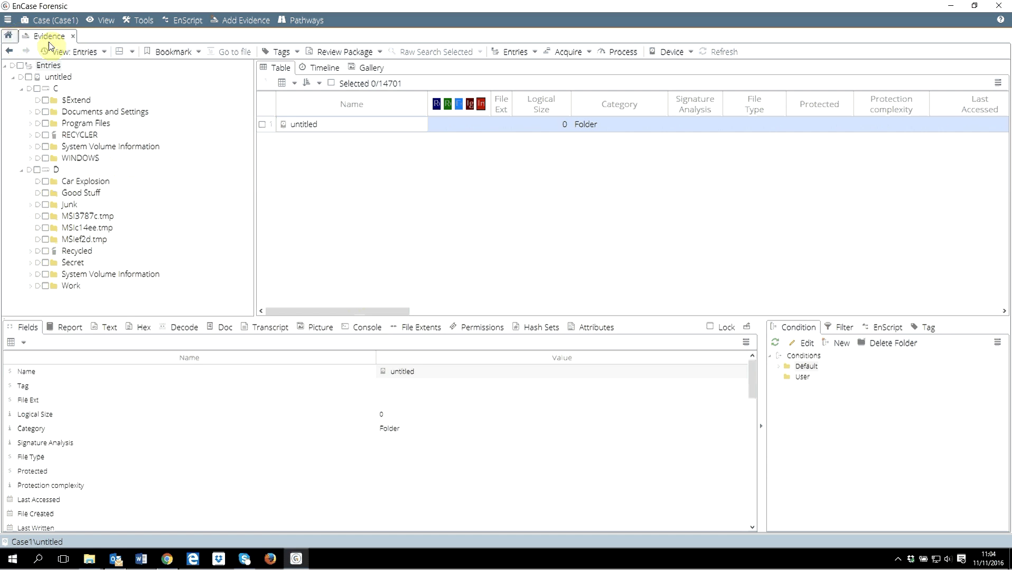
{"action": "left_click", "coordinate": [10, 37]}
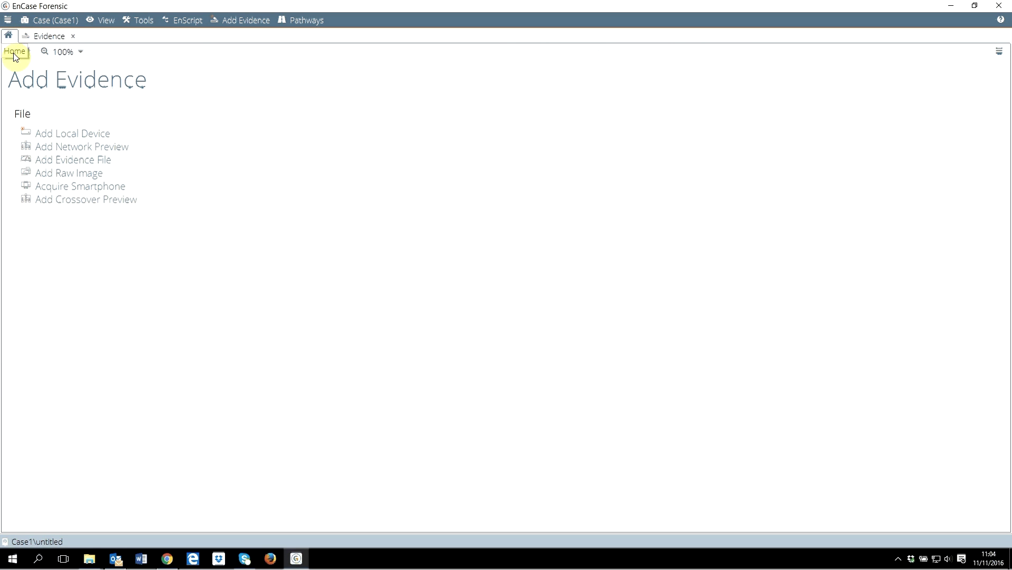
{"action": "left_click", "coordinate": [10, 51]}
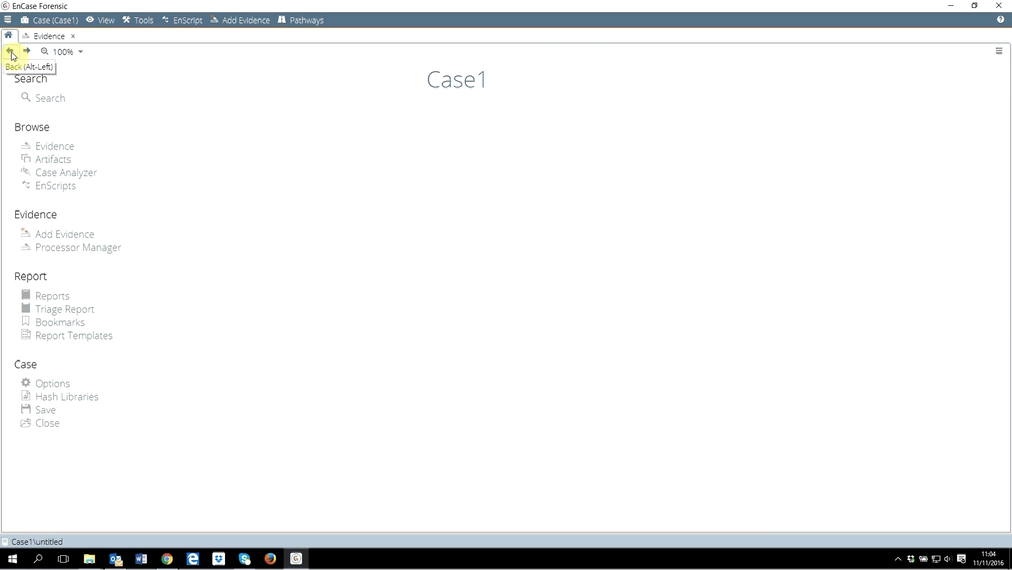
{"action": "left_click", "coordinate": [45, 147]}
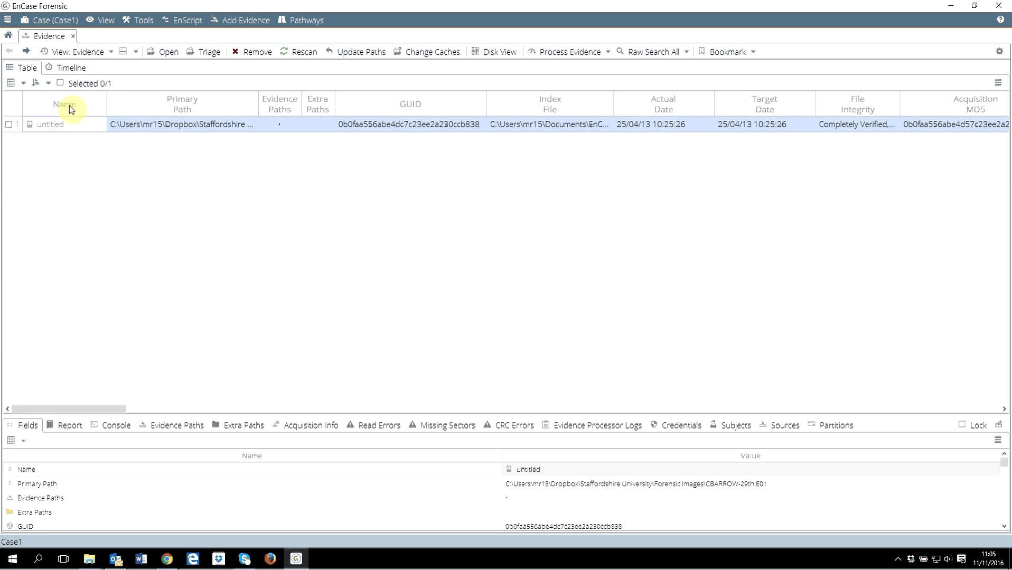
Examine the Full Investigation pathway's options for evidence processing, filtering and reporting, and reopen the Case1 page
{"action": "left_click", "coordinate": [9, 36]}
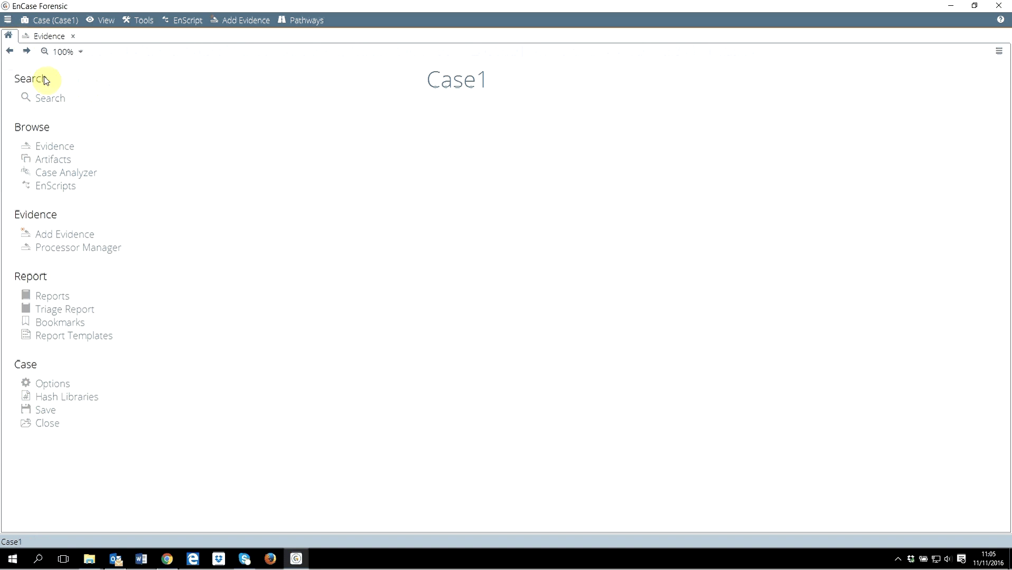
{"action": "left_click", "coordinate": [10, 52]}
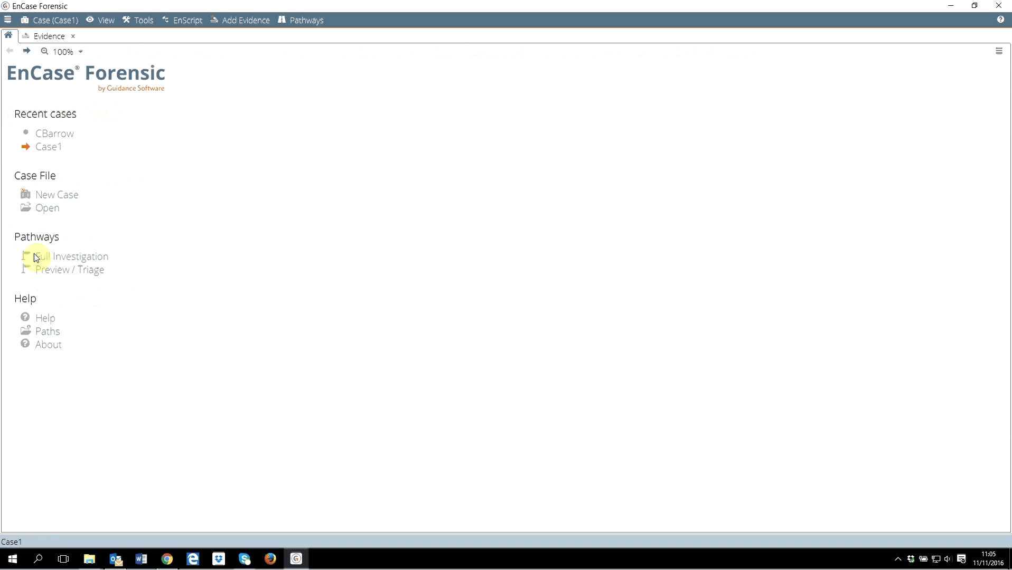
{"action": "left_click", "coordinate": [58, 262]}
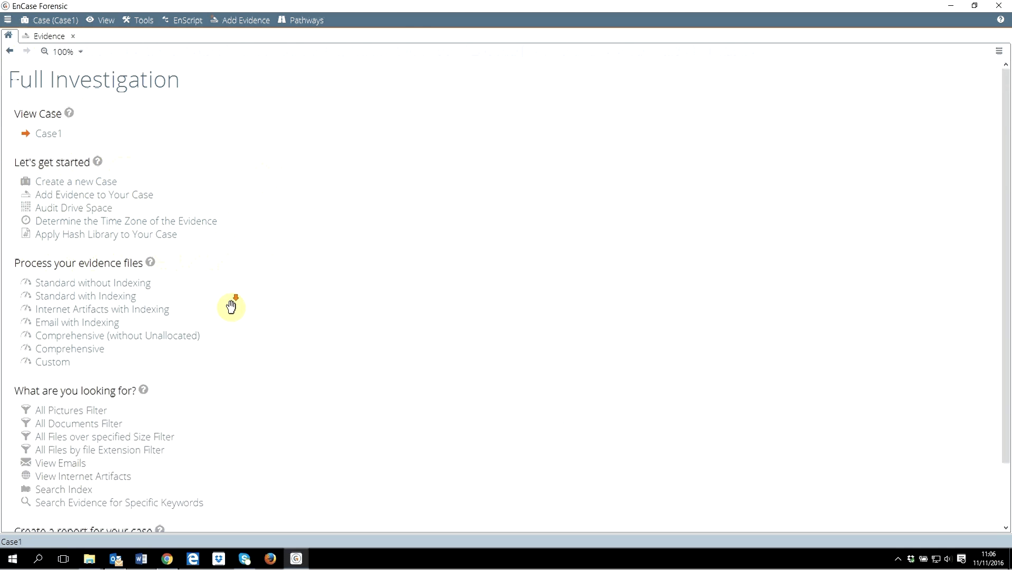
{"action": "scroll", "coordinate": [231, 306], "scroll_direction": "down", "scroll_amount": 3}
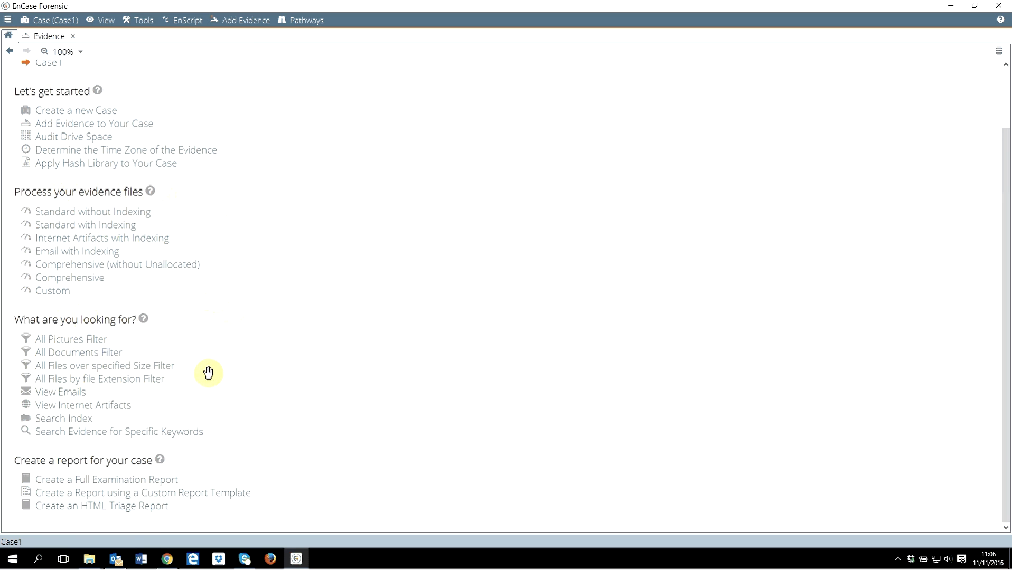
{"action": "scroll", "coordinate": [242, 258], "scroll_direction": "up", "scroll_amount": 2}
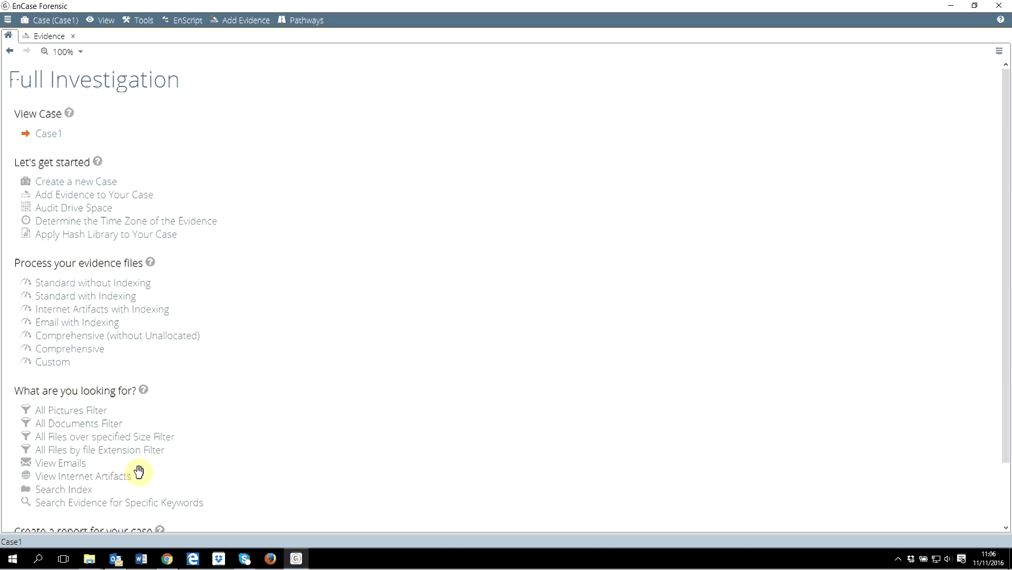
{"action": "scroll", "coordinate": [187, 447], "scroll_direction": "down", "scroll_amount": 2}
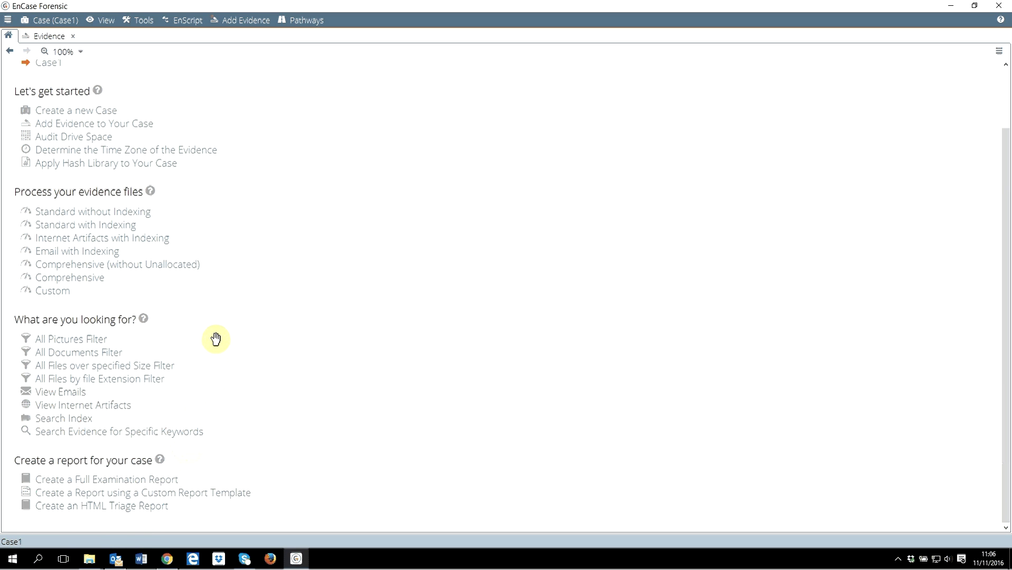
{"action": "left_click", "coordinate": [10, 53]}
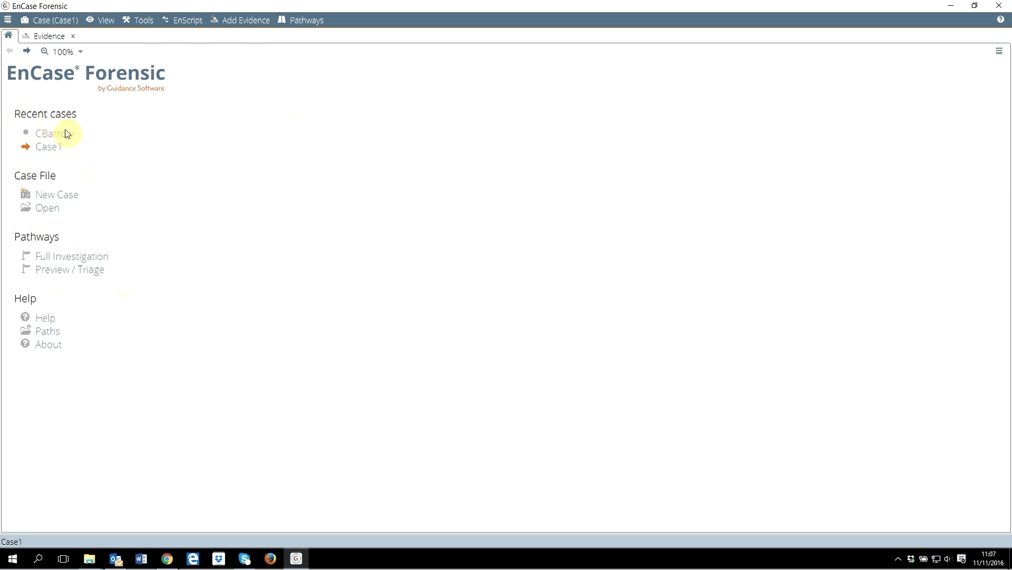
{"action": "left_click", "coordinate": [48, 151]}
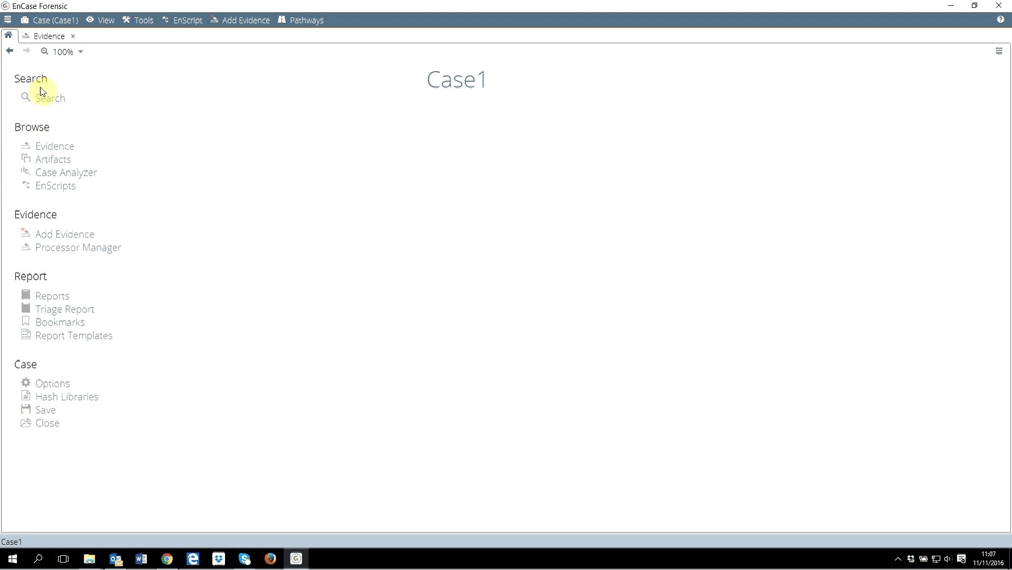
Set the purpose of a Case1 package to Archive and check its folder setting, cancelling without creating the package
{"action": "left_click", "coordinate": [40, 21]}
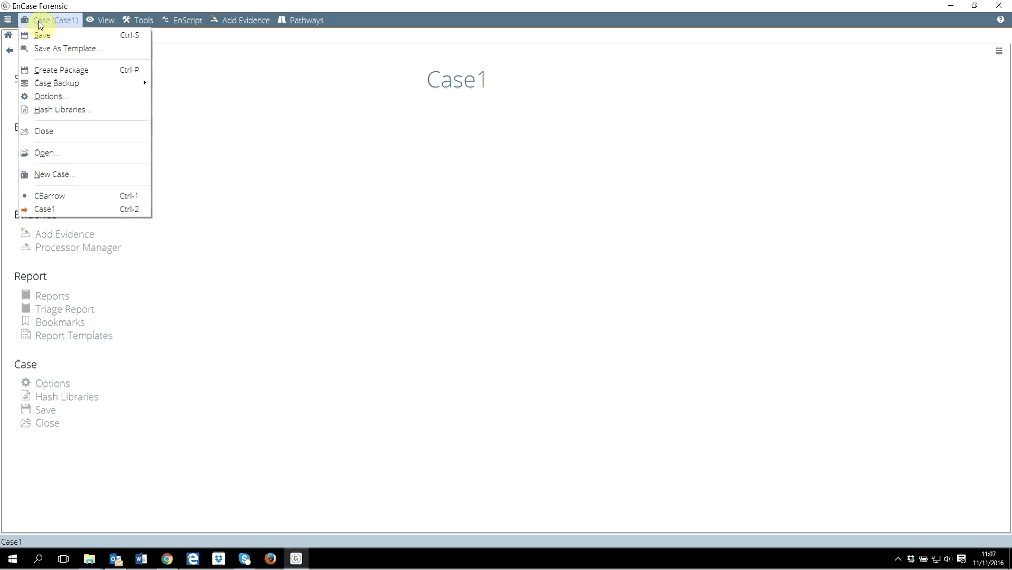
{"action": "left_click", "coordinate": [57, 71]}
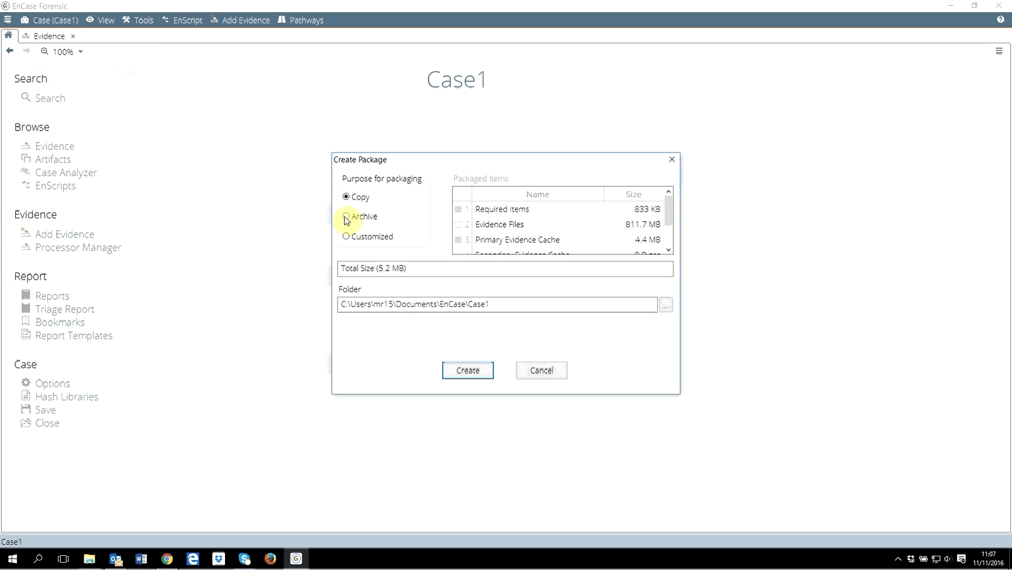
{"action": "left_click", "coordinate": [346, 216]}
{"action": "left_click", "coordinate": [672, 224]}
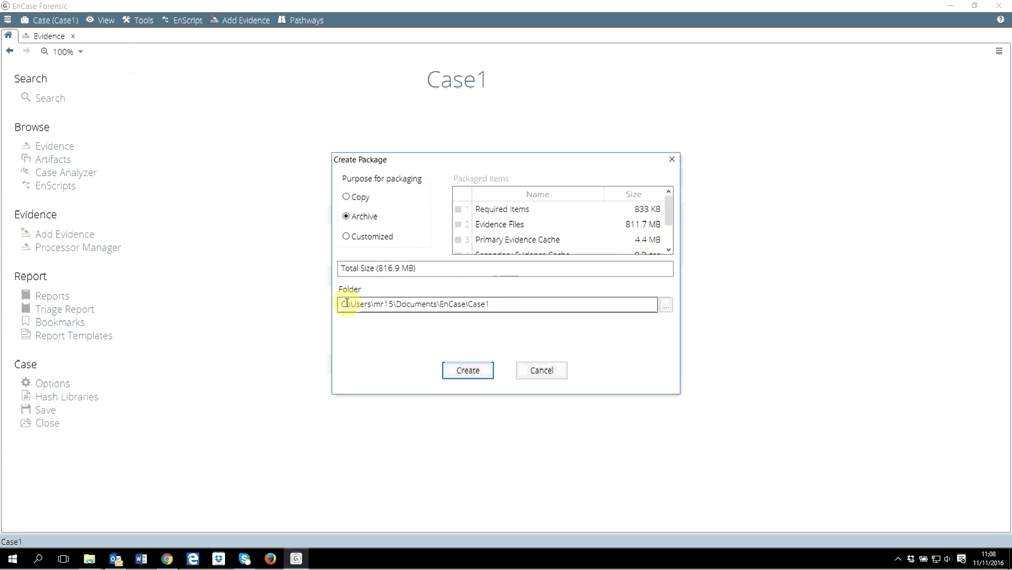
{"action": "left_click", "coordinate": [666, 309]}
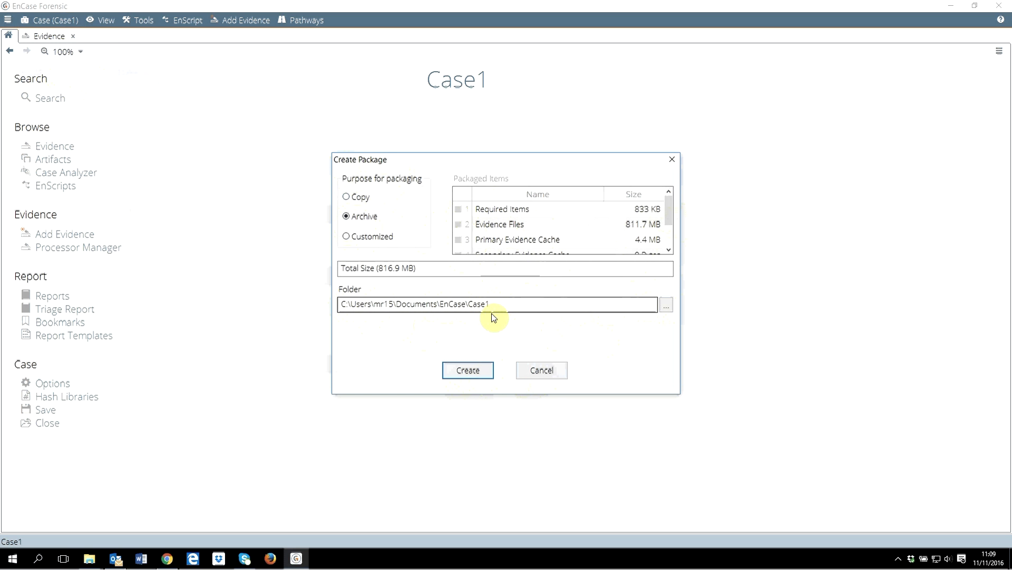
{"action": "left_click", "coordinate": [540, 373]}
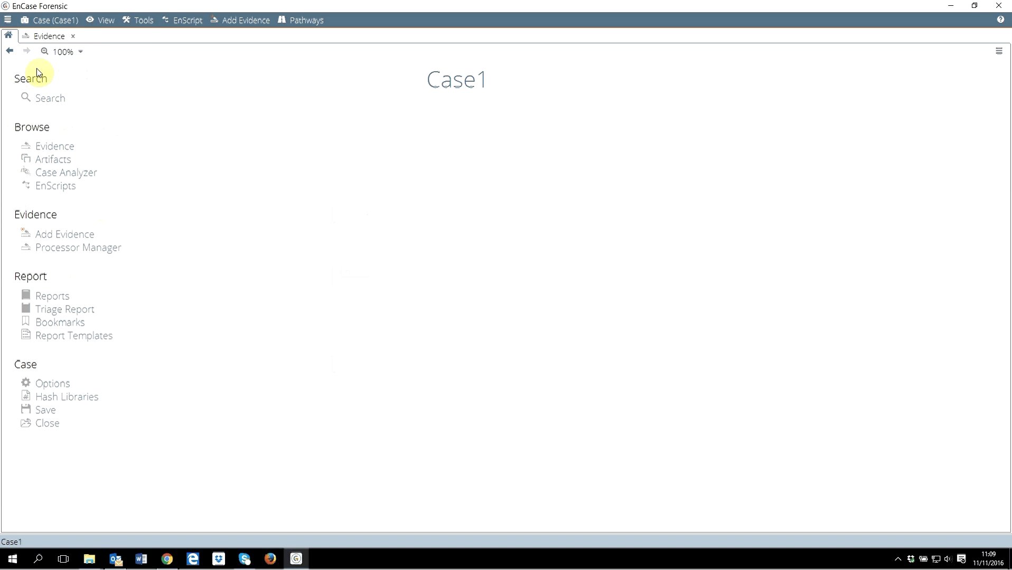
{"action": "left_click", "coordinate": [50, 21]}
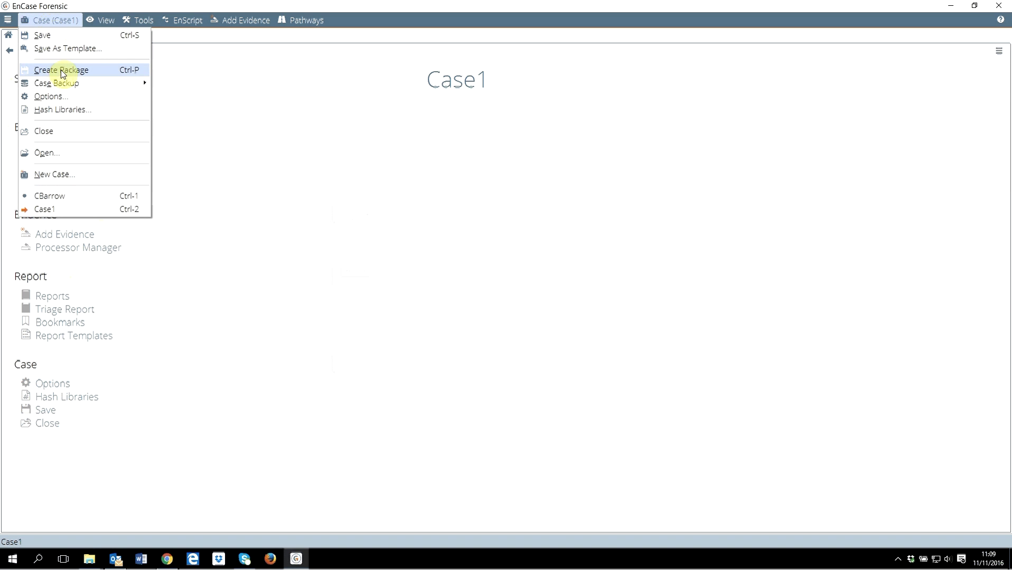
{"action": "left_click", "coordinate": [492, 205]}
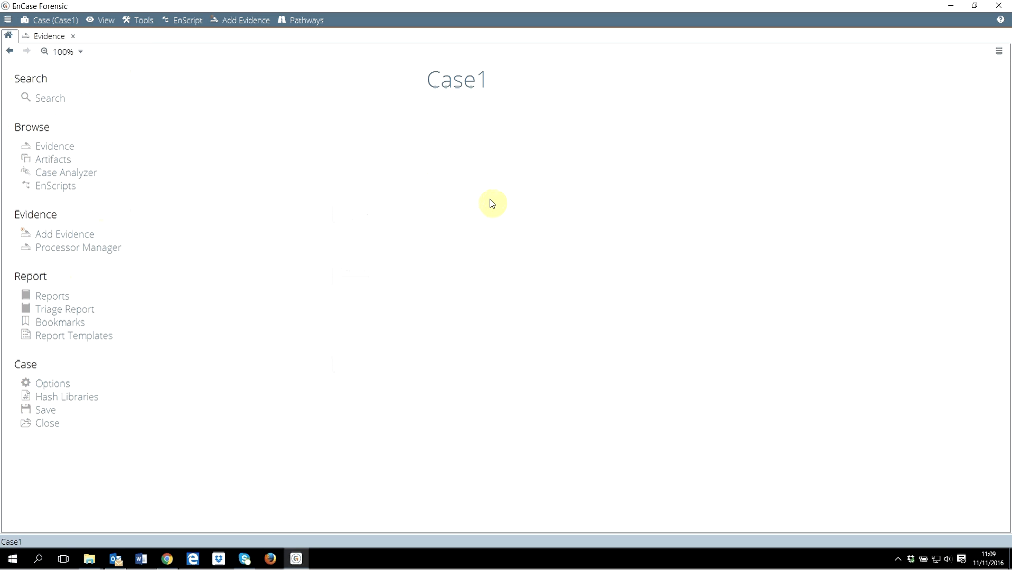